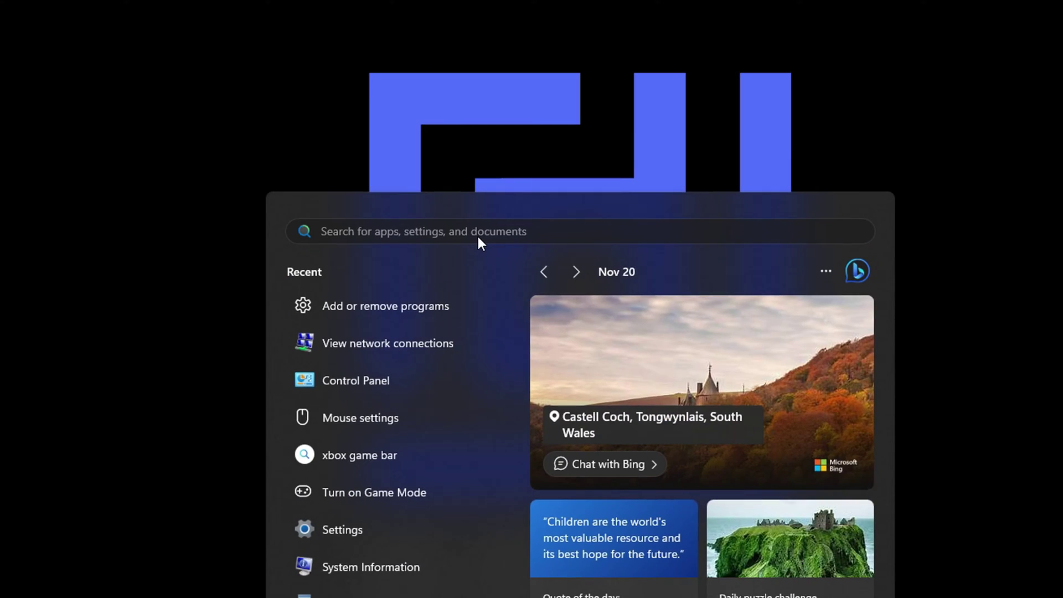
pyautogui.write('troube')
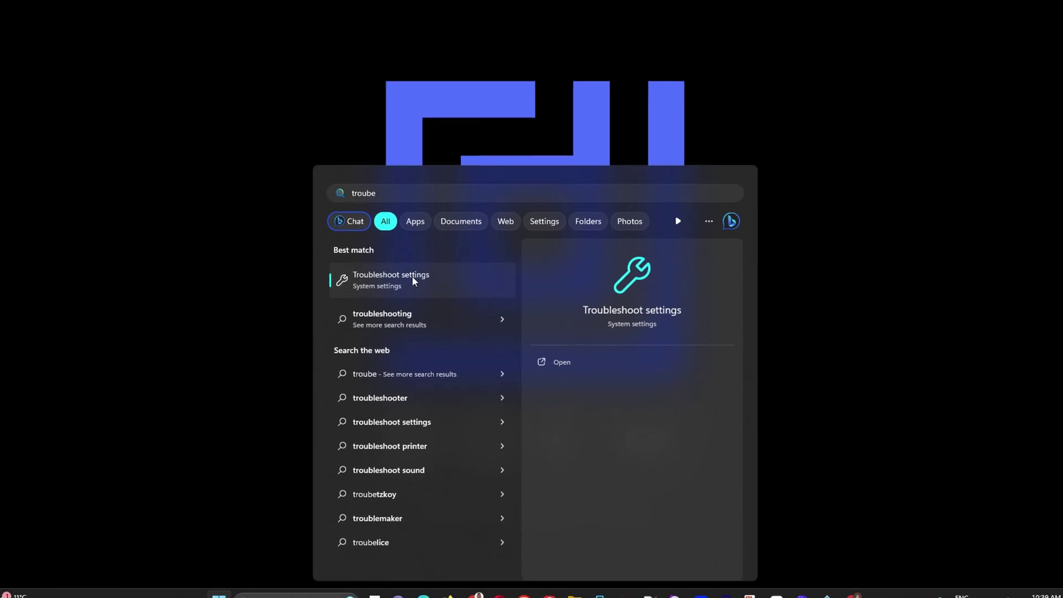
# - Open Troubleshoot settings from the 'troubleshoot' search results
pyautogui.click(411, 299)
pyautogui.click(378, 204)
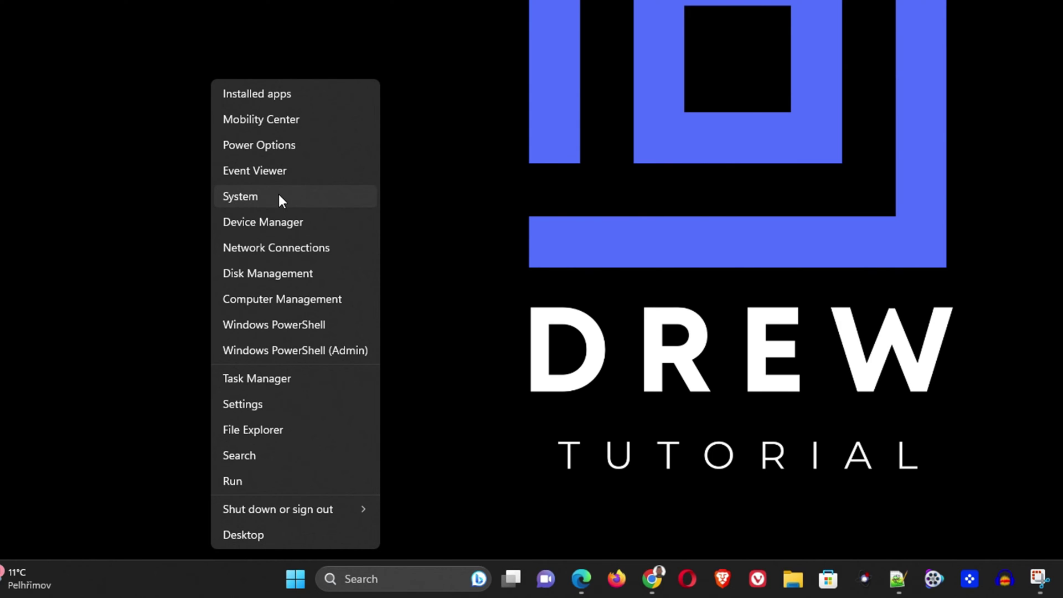
# - Launch Device Manager from the Win+X quick link menu
pyautogui.click(278, 221)
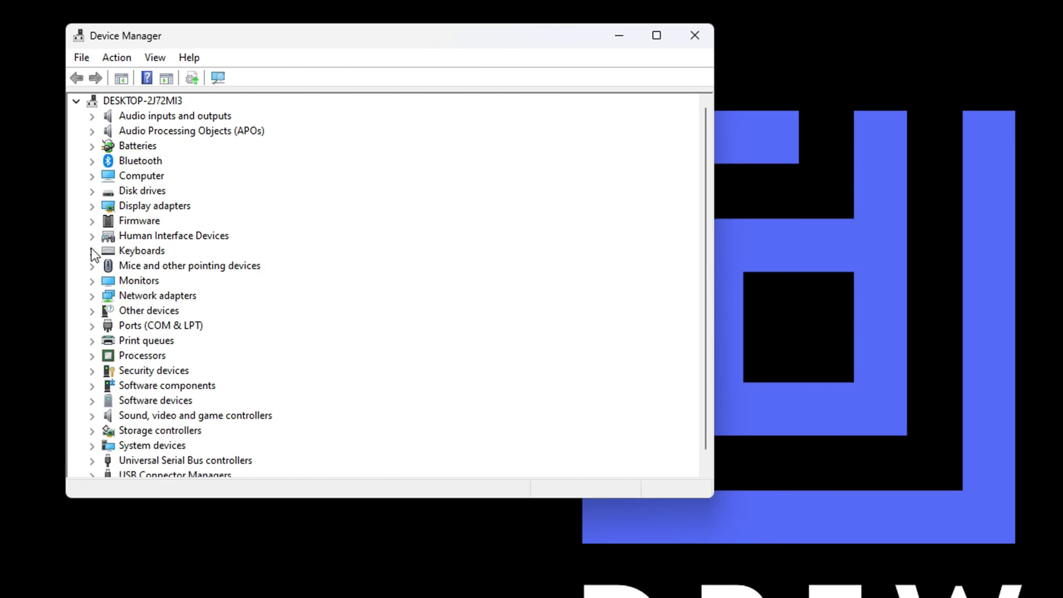
# - Expand Keyboards to show the HID Keyboard Device and PC/AT Enhanced PS/2 Keyboard
pyautogui.click(93, 251)
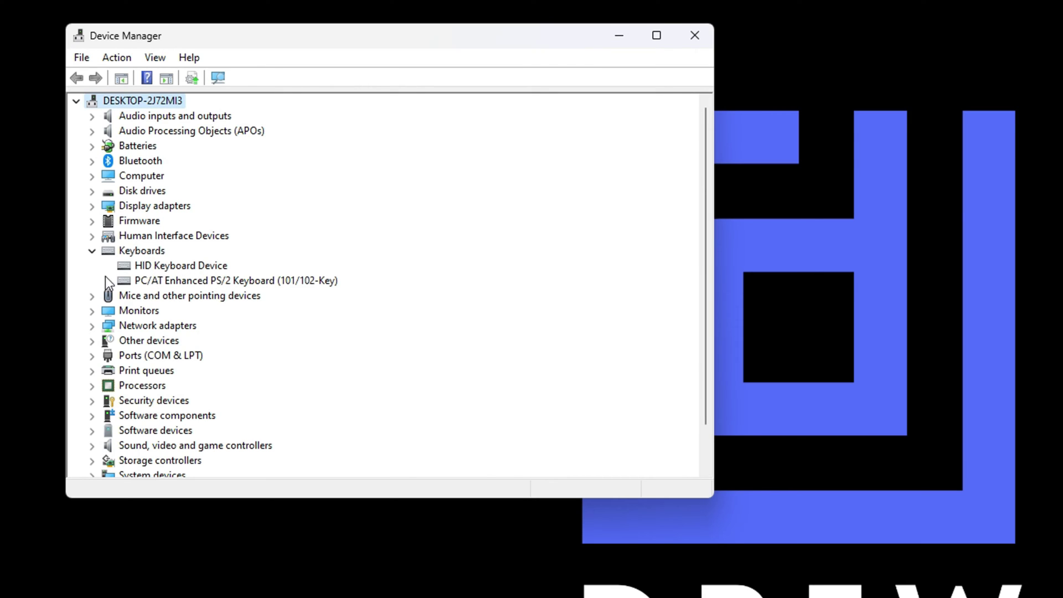
# - View the HID and PC/AT Enhanced PS/2 Keyboard context menus, then dismiss them
pyautogui.rightClick(175, 263)
pyautogui.rightClick(166, 280)
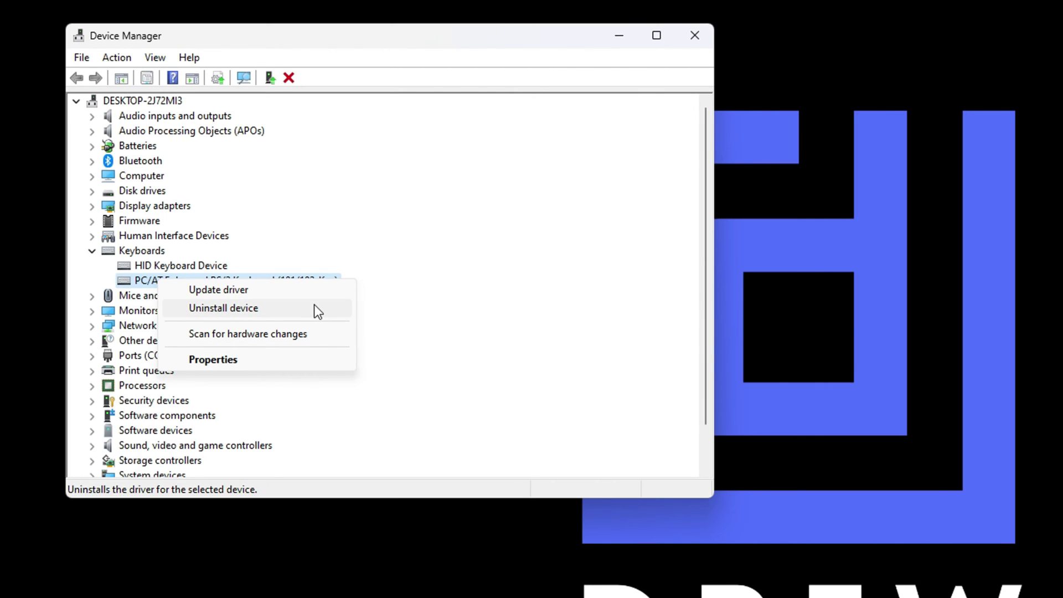
pyautogui.click(509, 382)
pyautogui.click(117, 57)
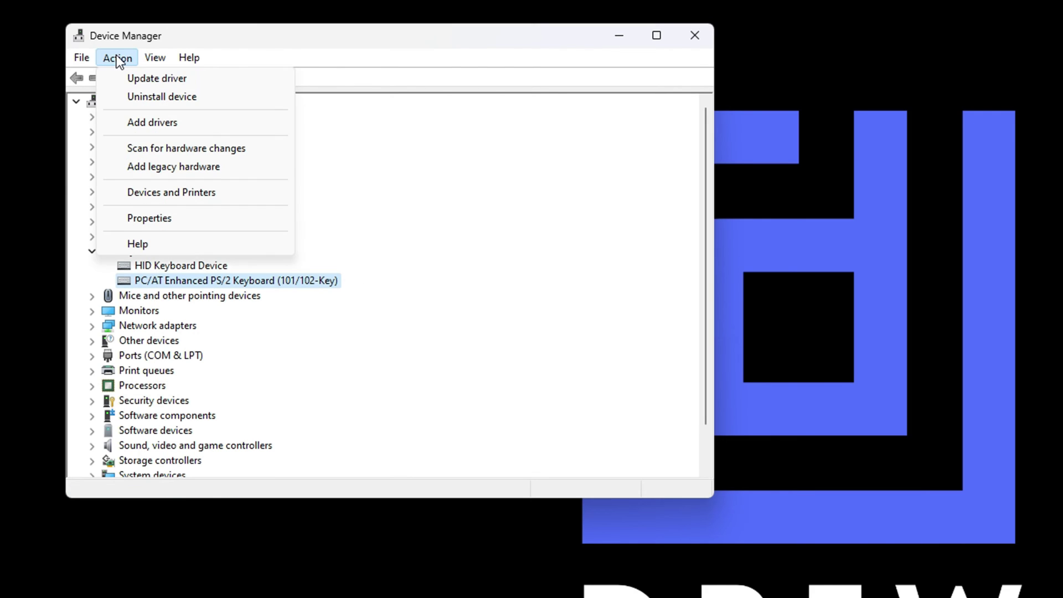